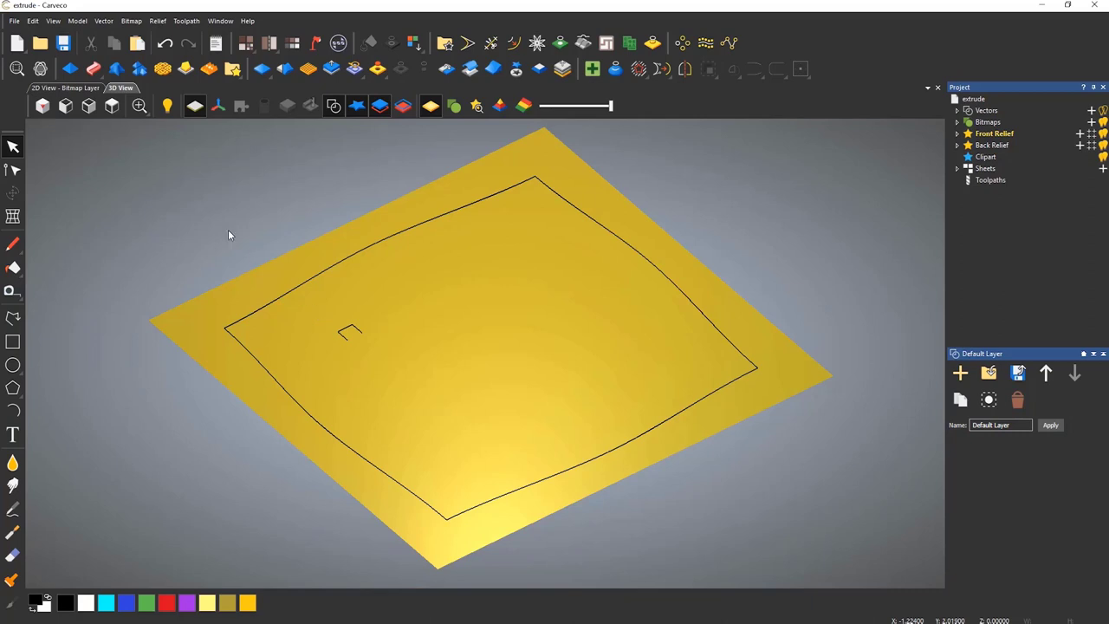
- Set up an Extrude relief with the large four-sided vector as drive rail and the small open vector as start profile
left_click(101, 72)
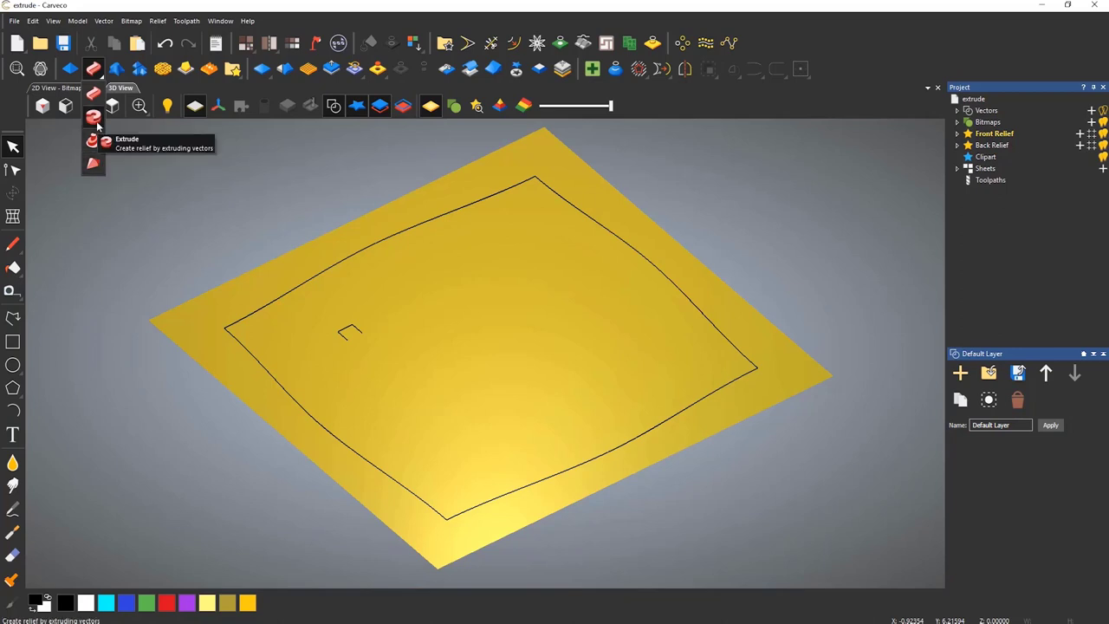
left_click(93, 117)
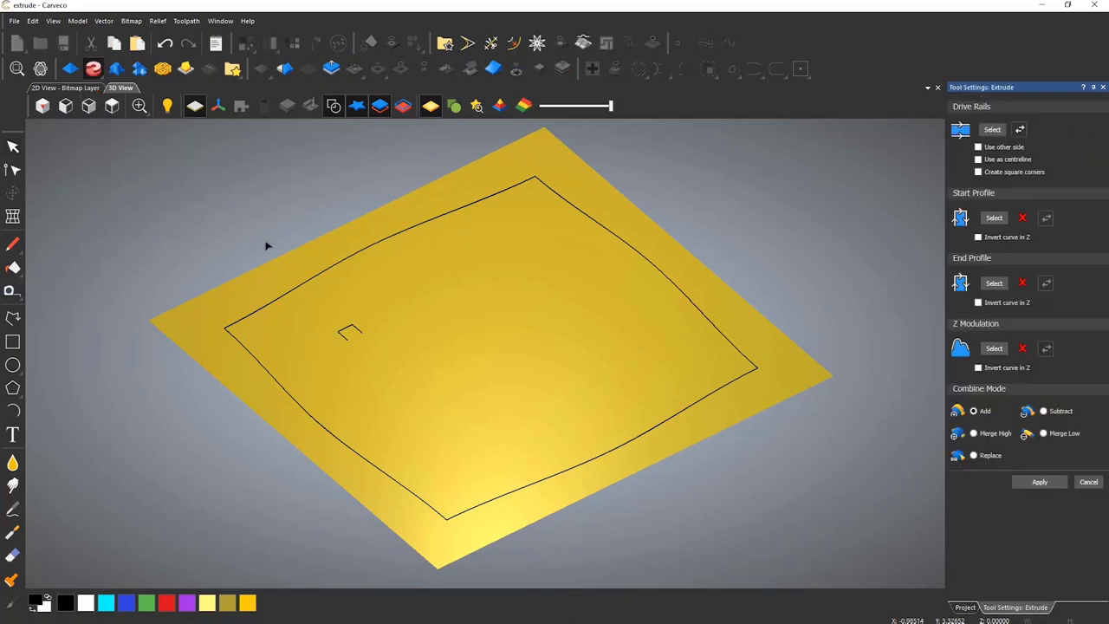
left_click(327, 273)
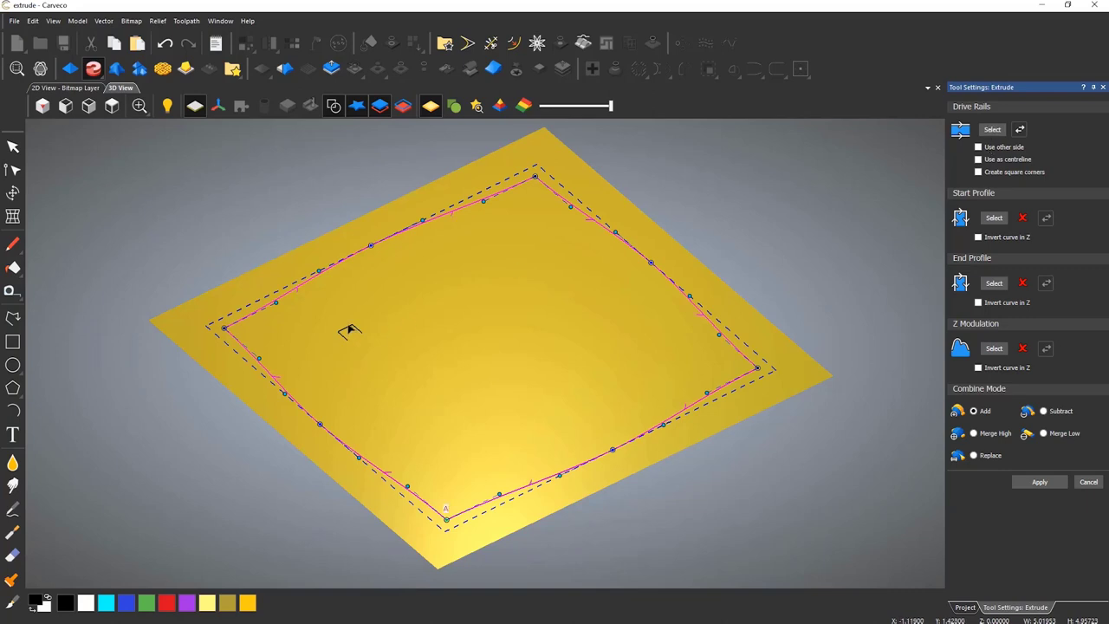
left_click(350, 332)
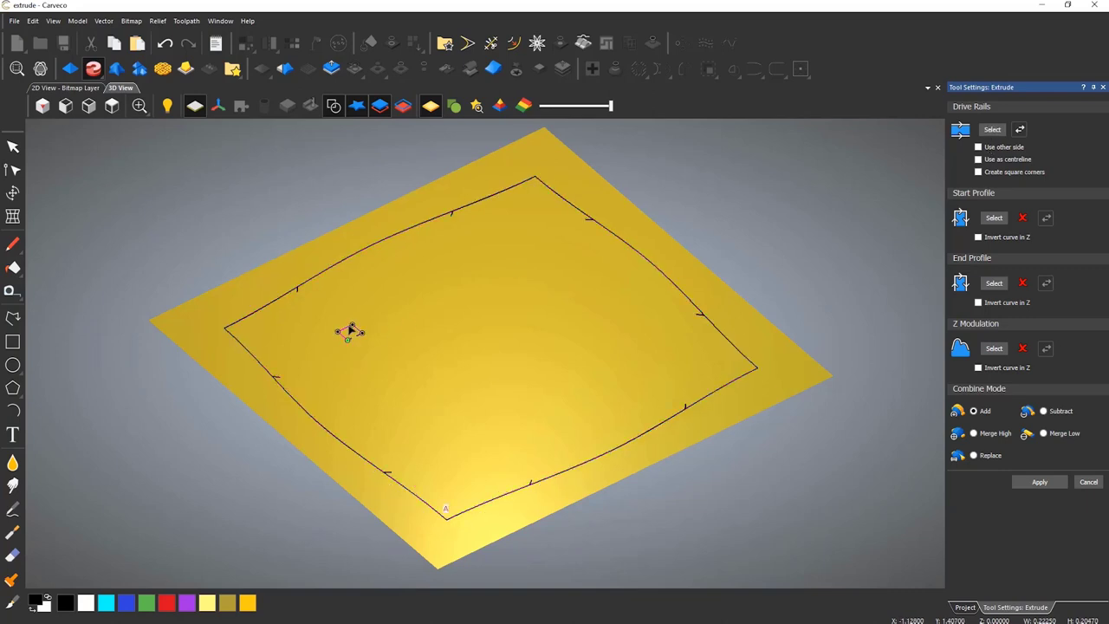
left_click(998, 224)
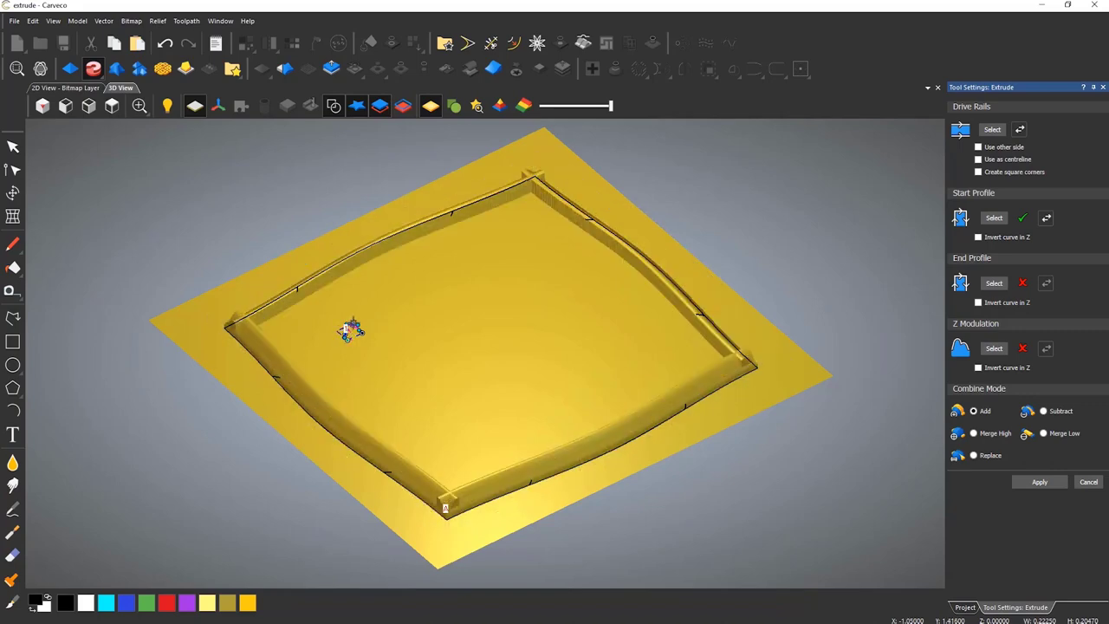
- Reshape the start profile into a wider curved moulding and extrude it on the other side of the drive rail
left_click_drag(353, 325, 384, 322)
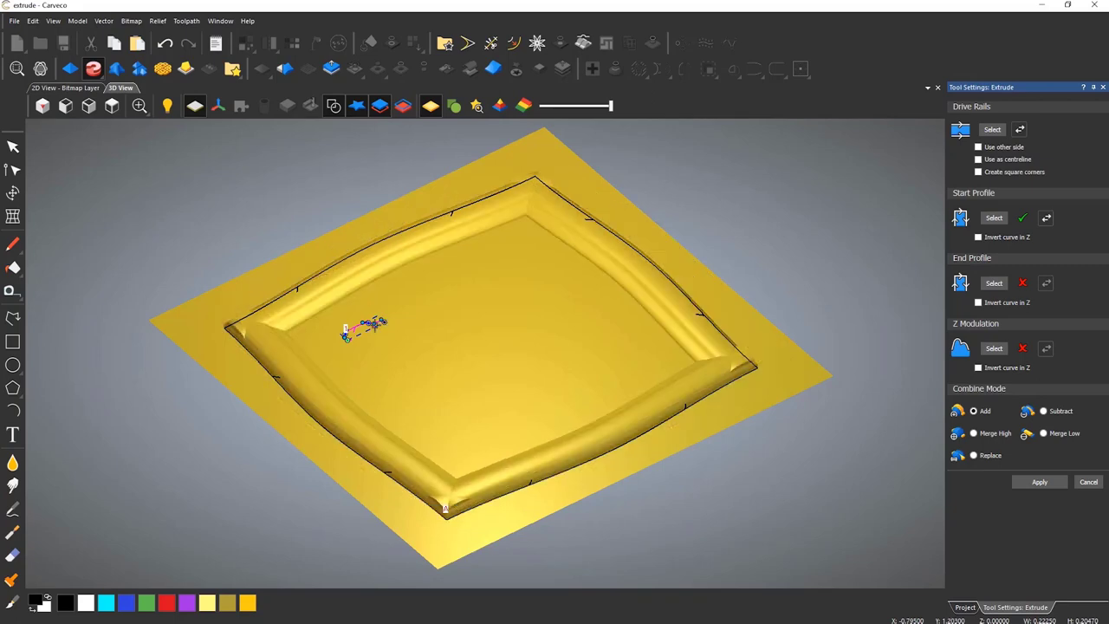
left_click(977, 149)
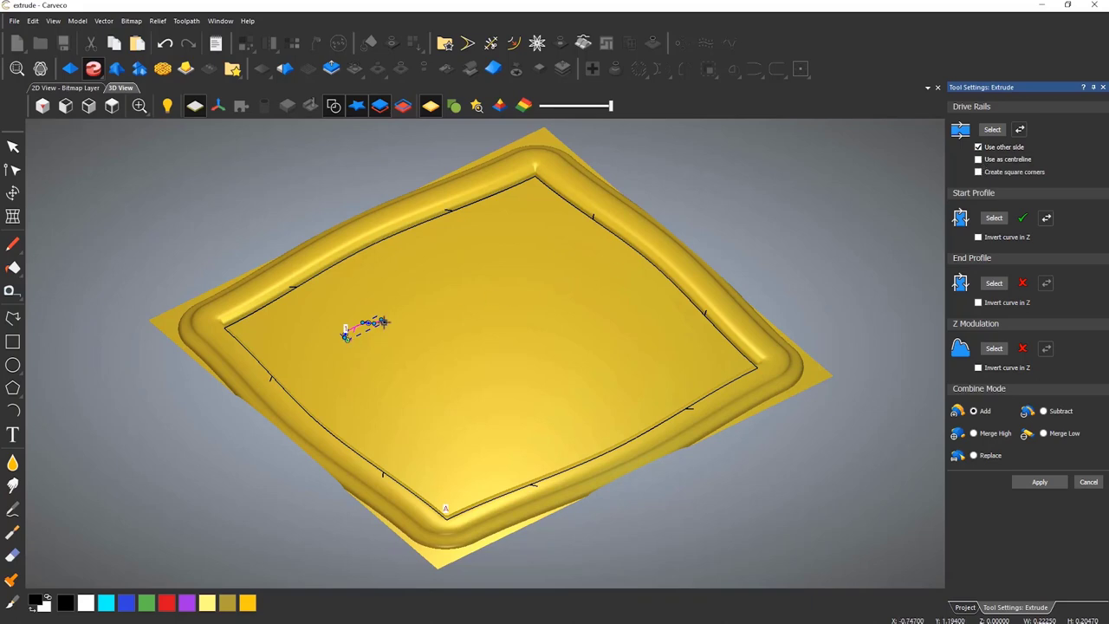
left_click_drag(380, 323, 376, 328)
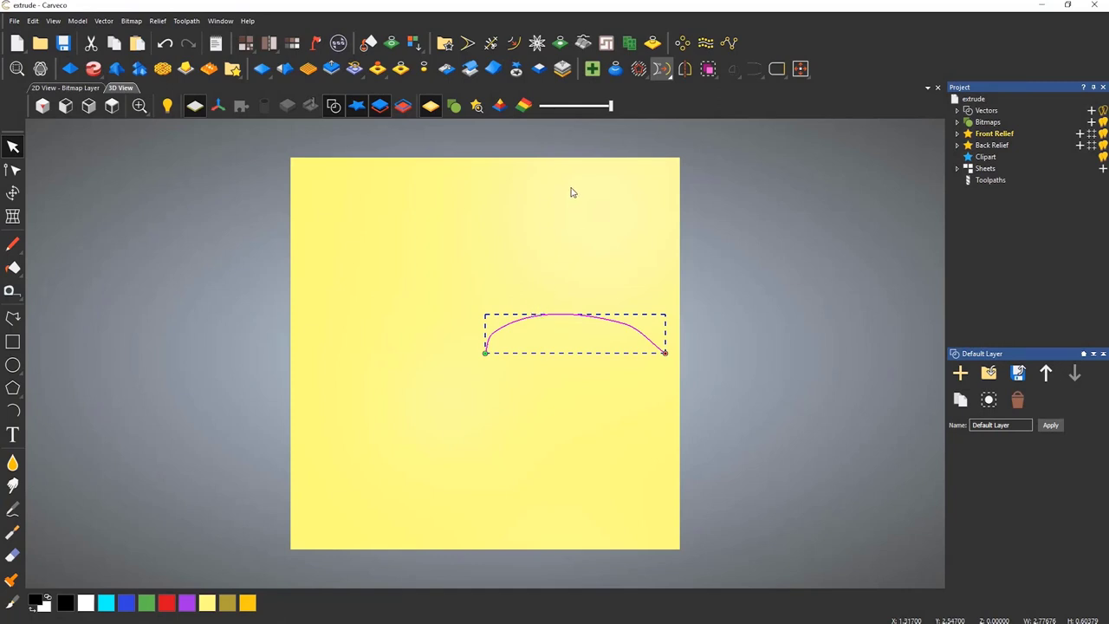
- Create a 360-degree Spin relief from the selected arched vector as the start profile
left_click(93, 71)
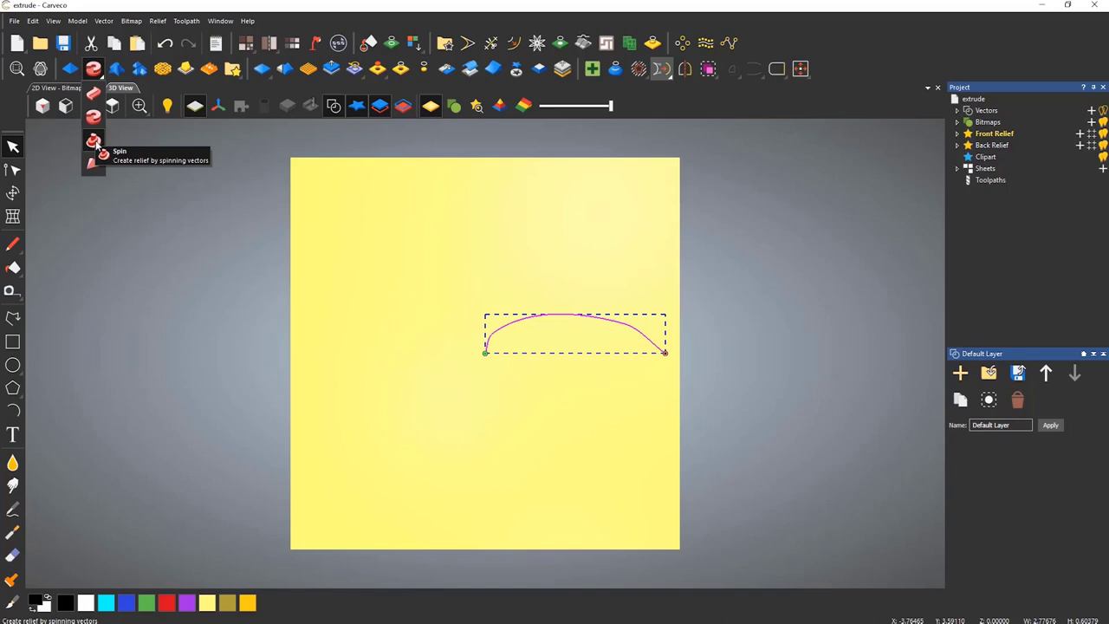
left_click(95, 142)
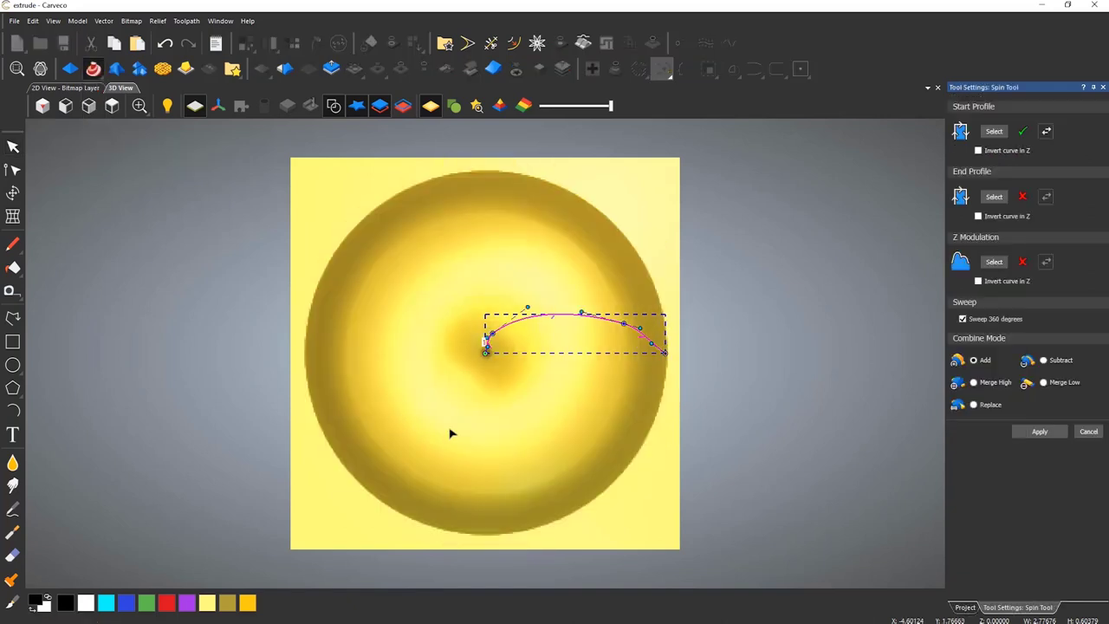
left_click_drag(585, 475, 669, 314)
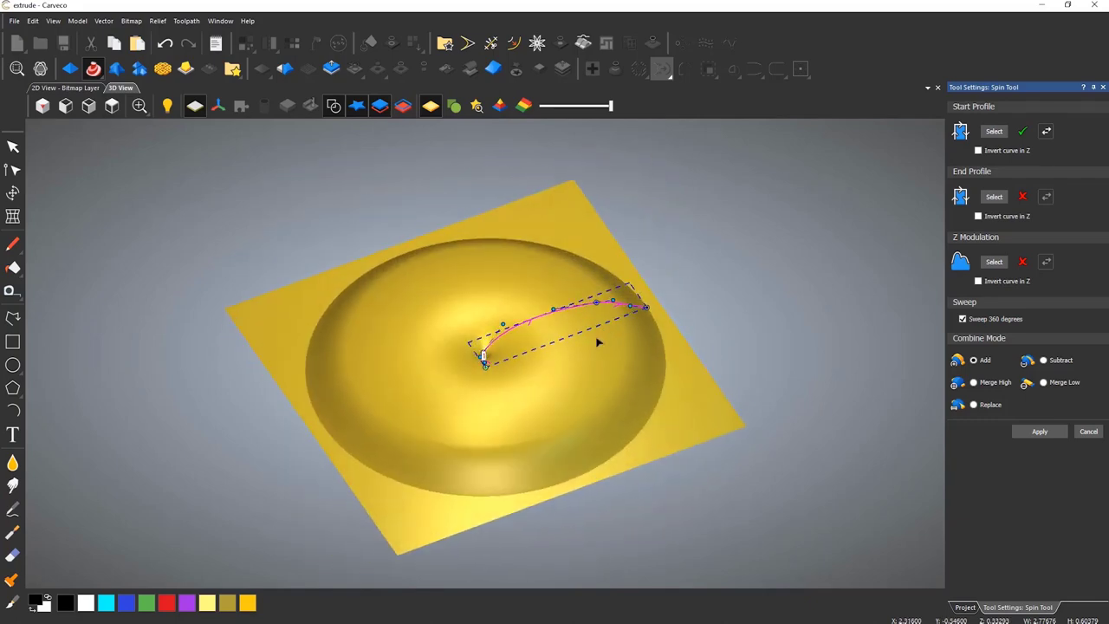
scroll(567, 352, "up", 2)
scroll(568, 351, "up", 2)
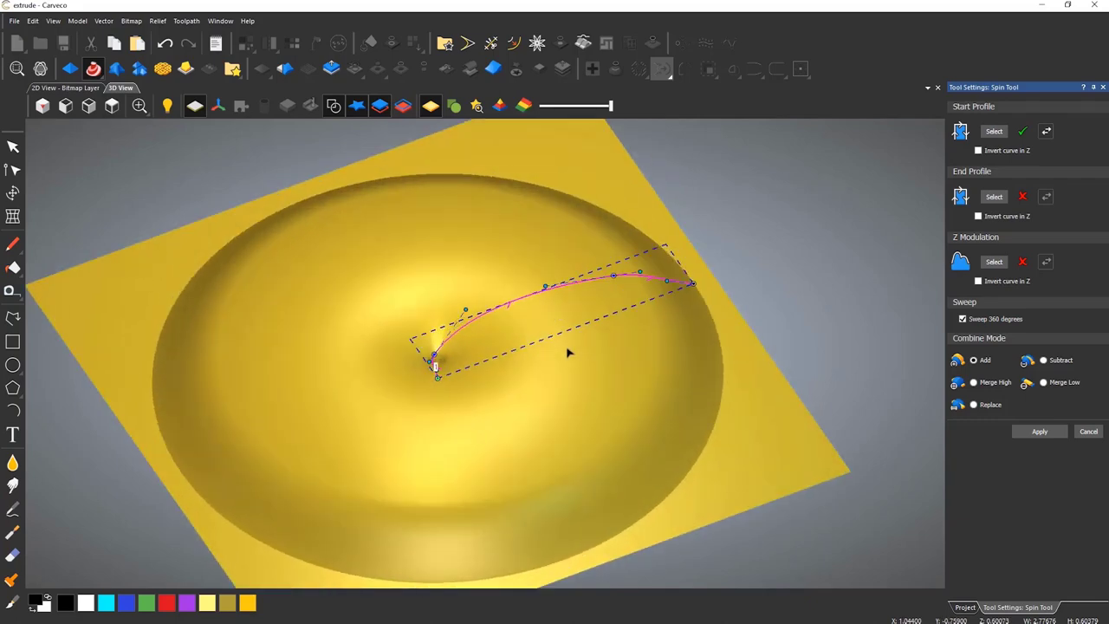
middle_click_drag(532, 388, 536, 373)
- Insert nodes in the spin profile and reshape it into a lowered centre with a raised ridge near the outer rim
left_click(536, 371)
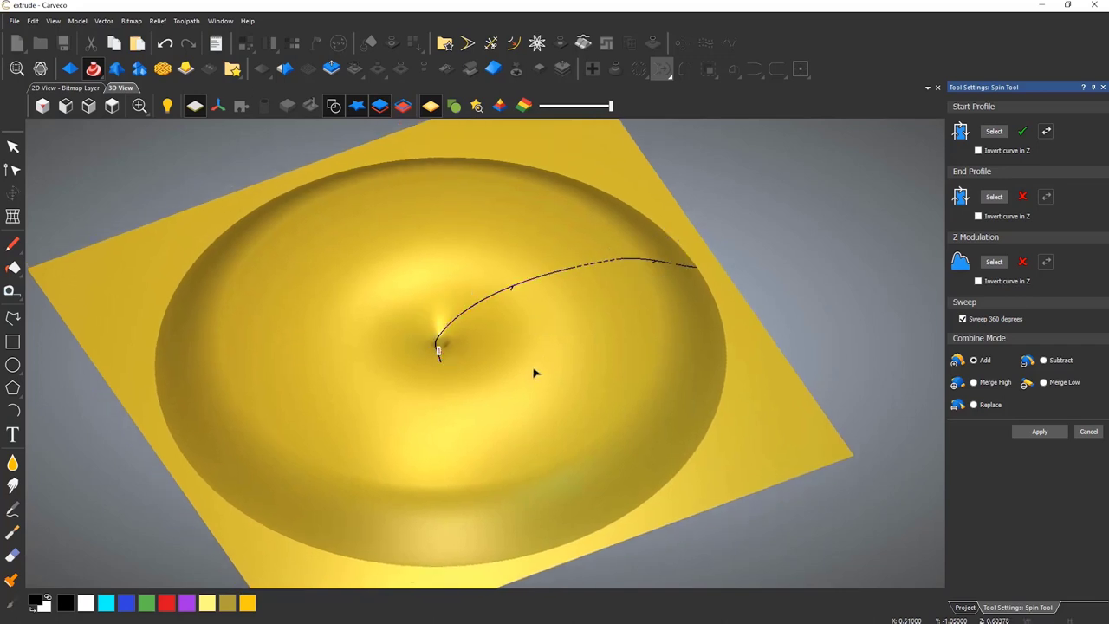
left_click(542, 280)
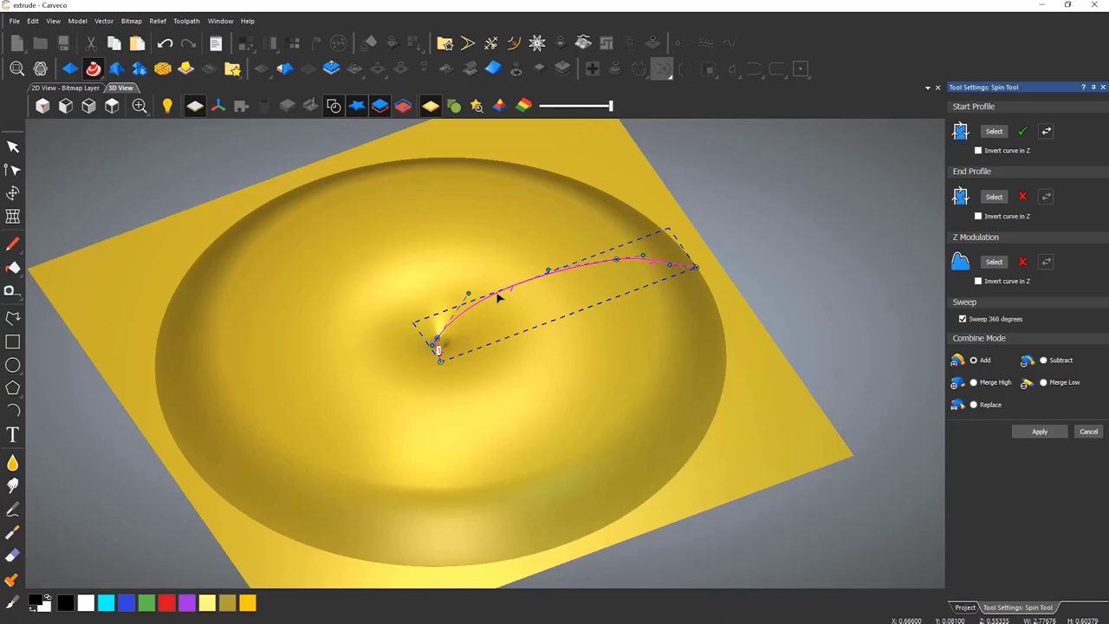
key("i")
left_click_drag(494, 297, 557, 303)
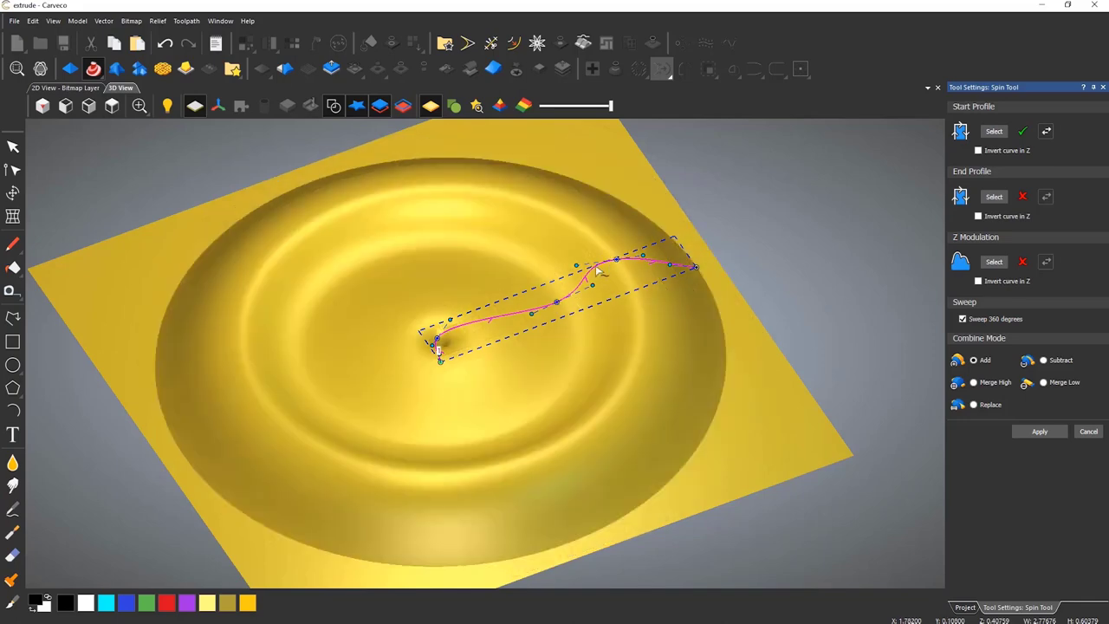
key("i")
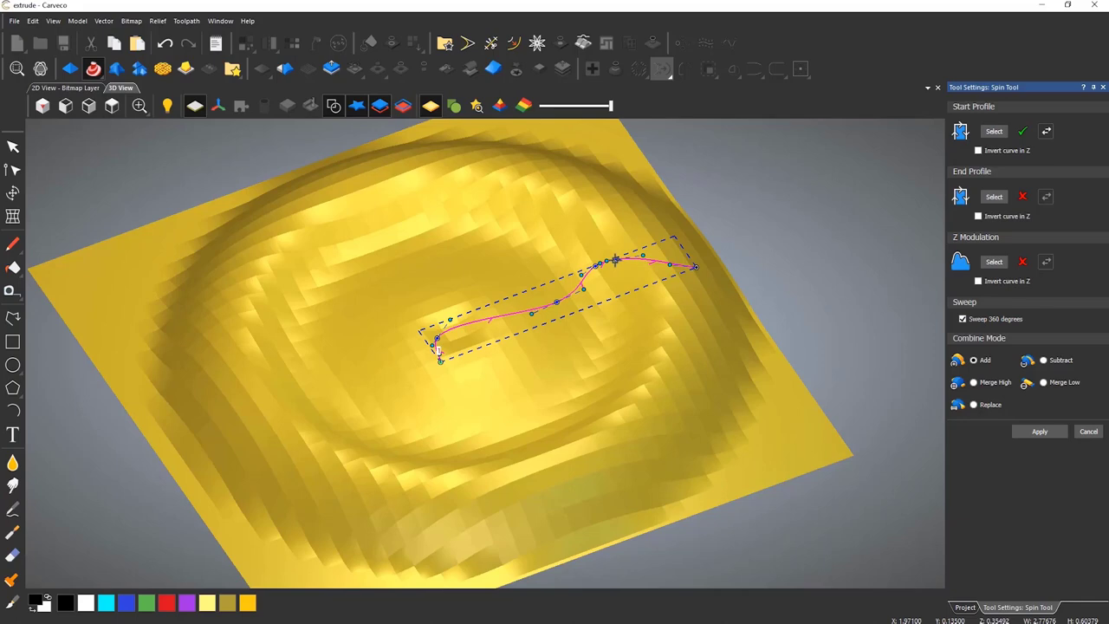
mouse_move(617, 259)
left_mouse_down()
mouse_move(626, 281)
mouse_move(628, 270)
left_mouse_up()
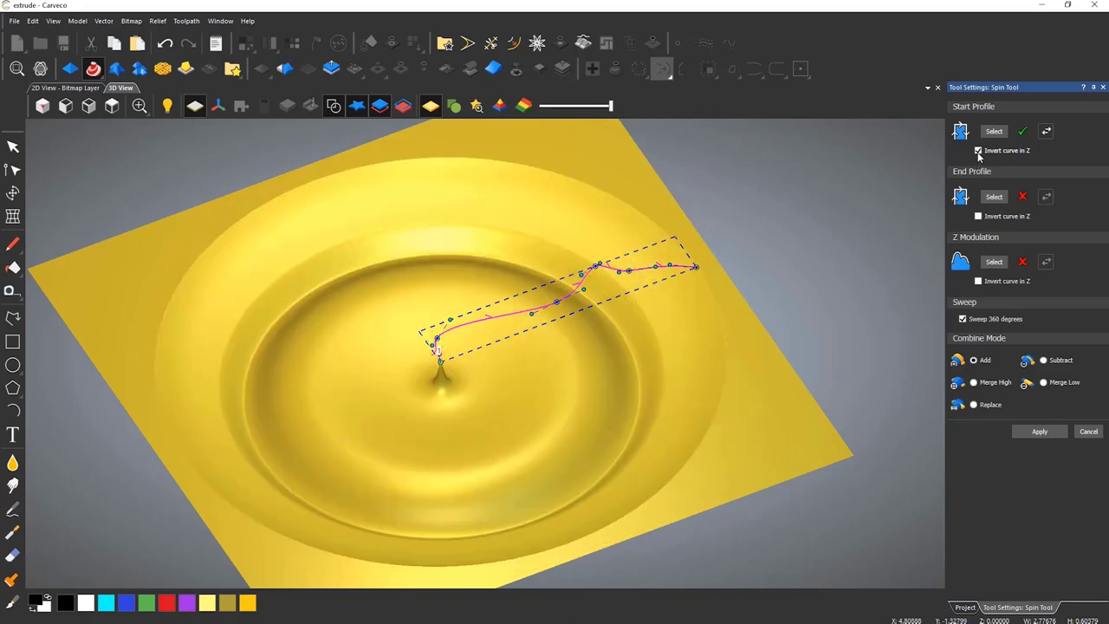
- Turn off the start profile's Z inversion and apply the spun relief in Add combine mode
left_click(978, 152)
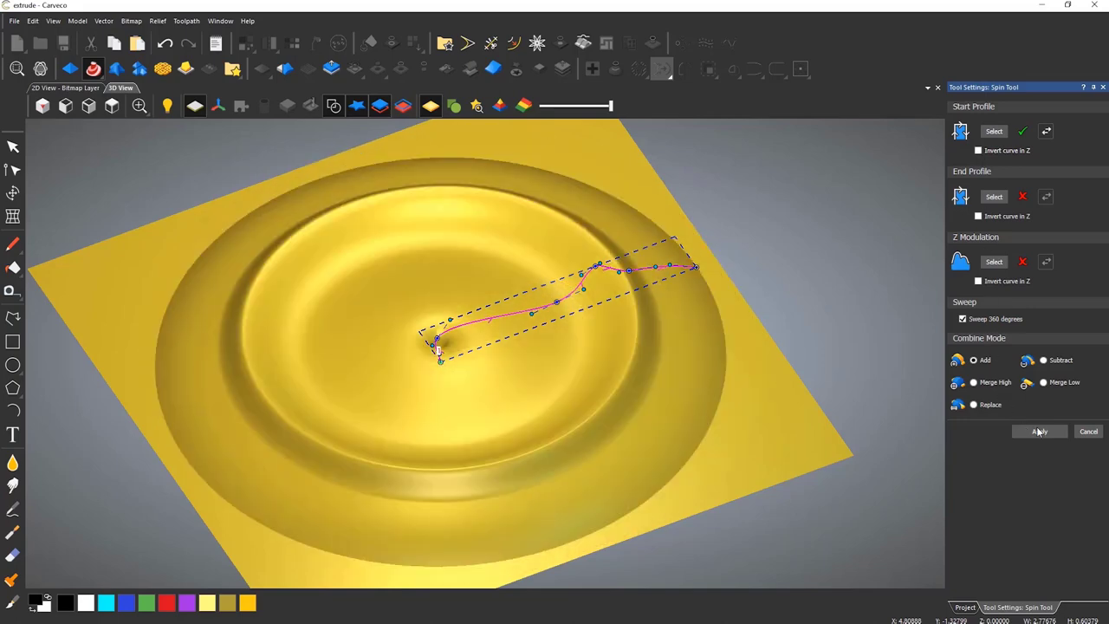
left_click(1039, 431)
left_click(1081, 434)
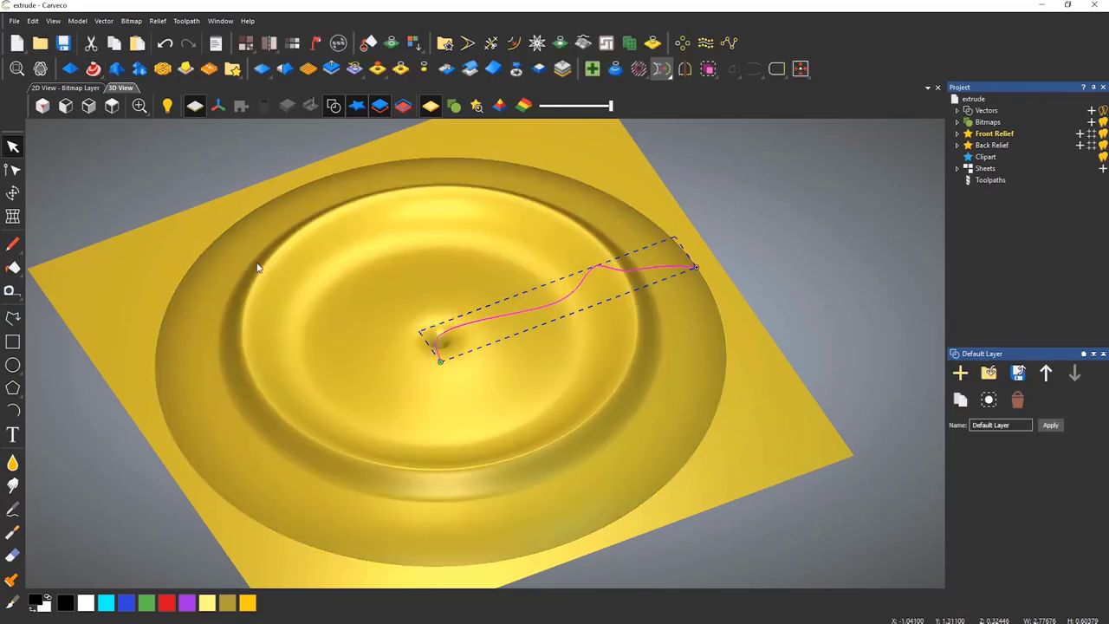
- Reset the relief to flat and create a Turn relief from the same profile vector
left_click(260, 69)
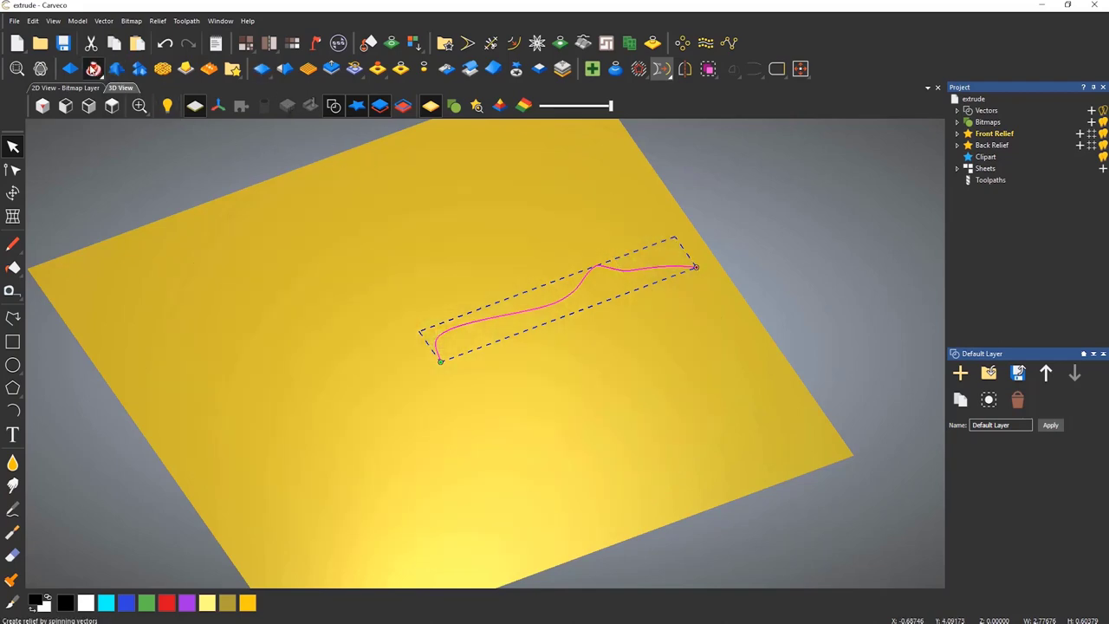
left_click(93, 68)
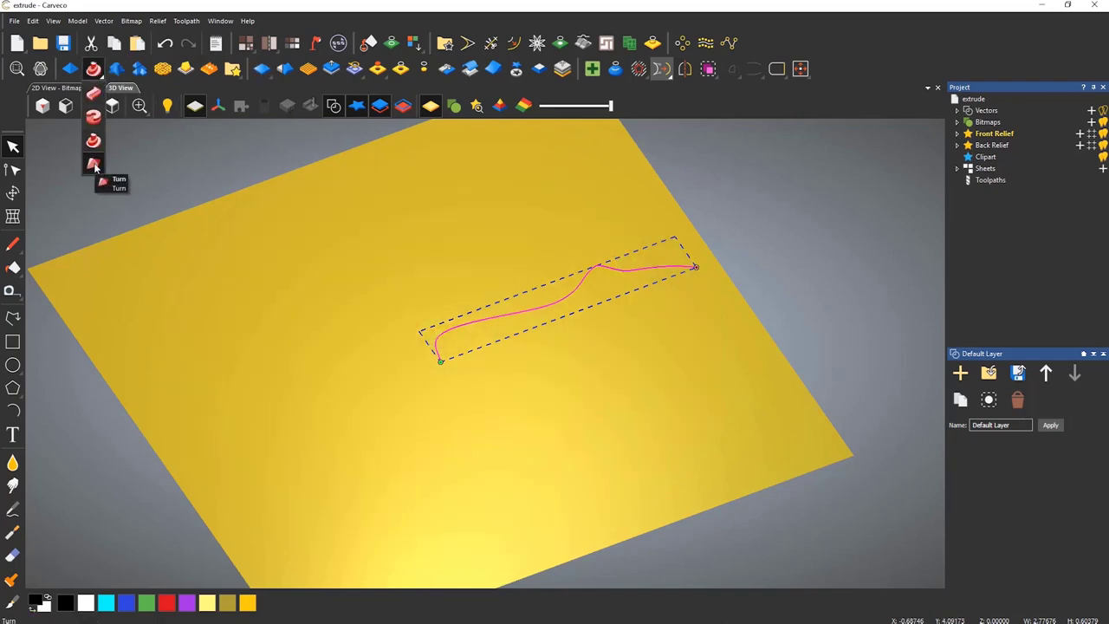
left_click(95, 165)
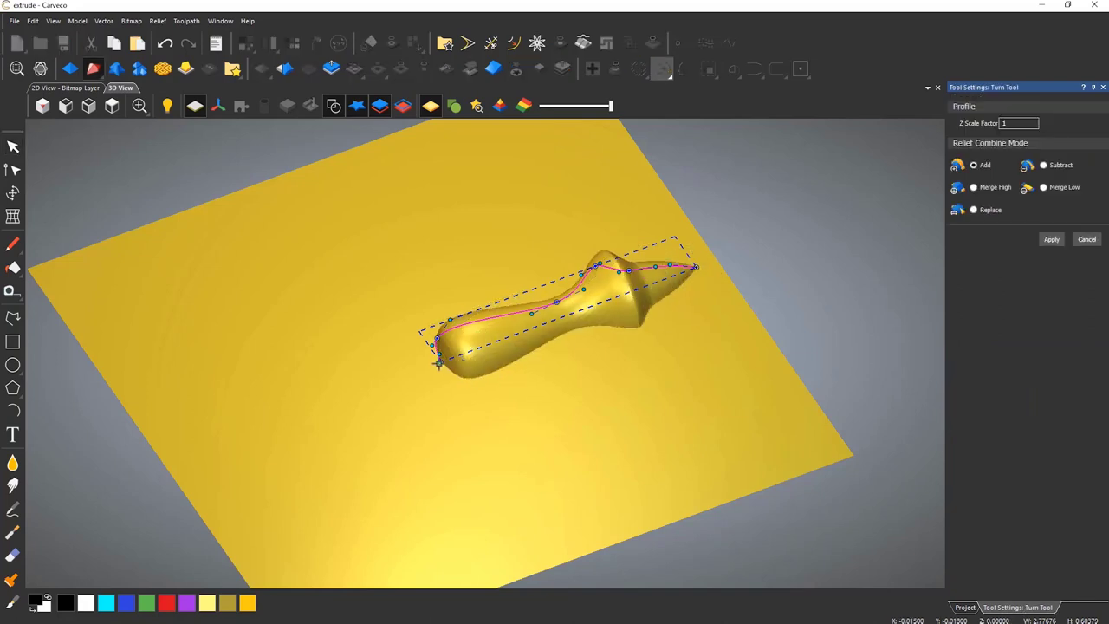
- Lengthen the turn profile across the relief, insert nodes along its shaft and move the peak node outward to form a blunt head
left_click_drag(438, 362, 233, 422)
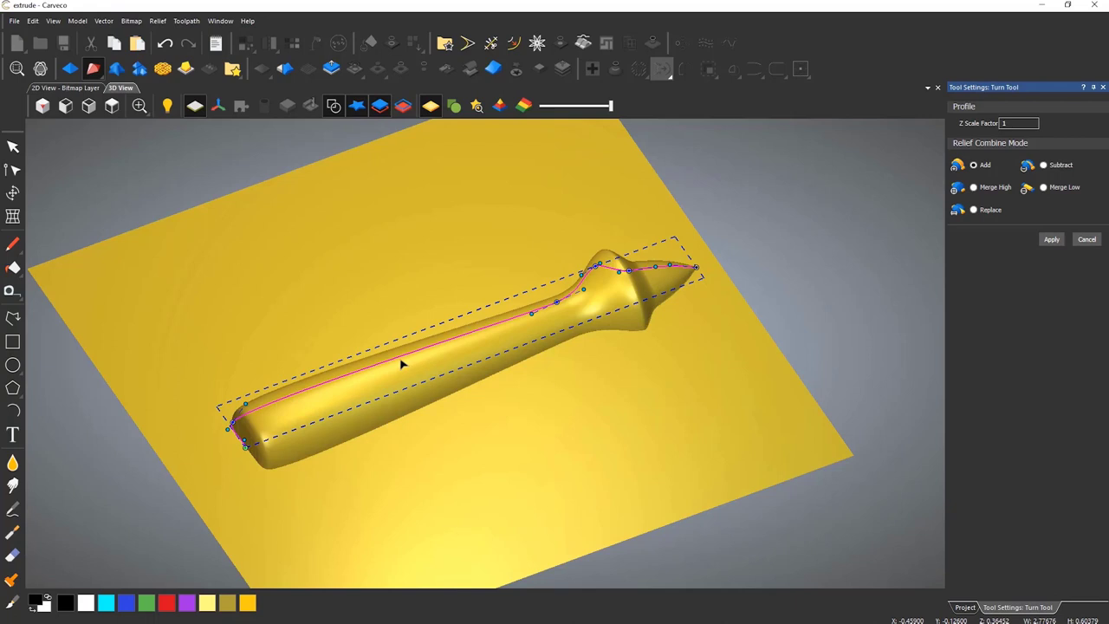
left_click_drag(393, 359, 347, 380)
key("i")
left_click_drag(450, 343, 446, 341)
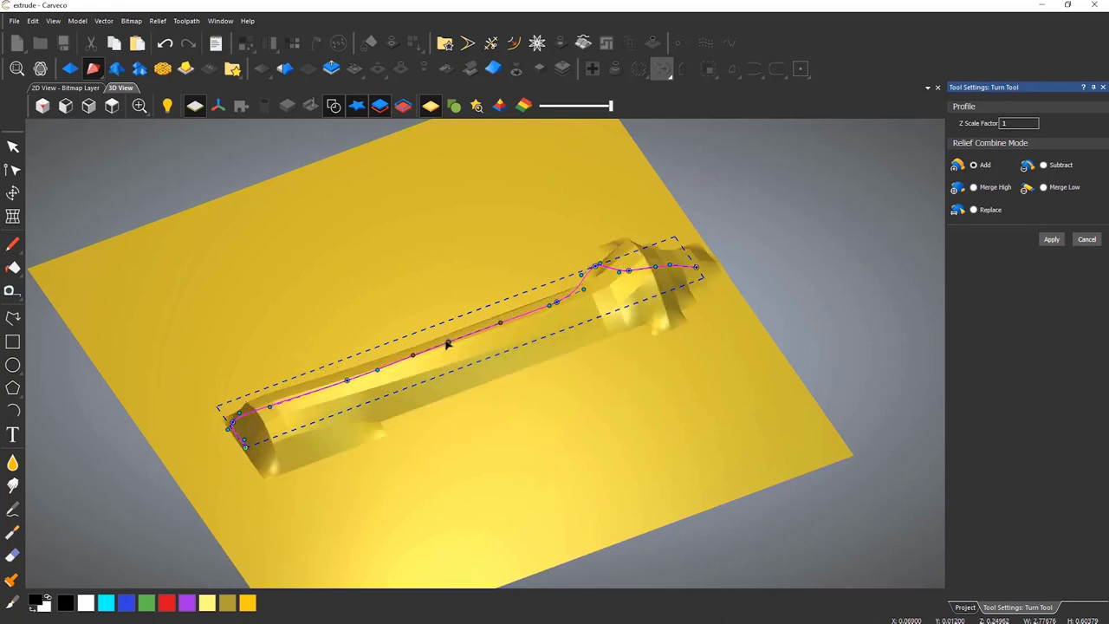
left_click_drag(595, 266, 655, 254)
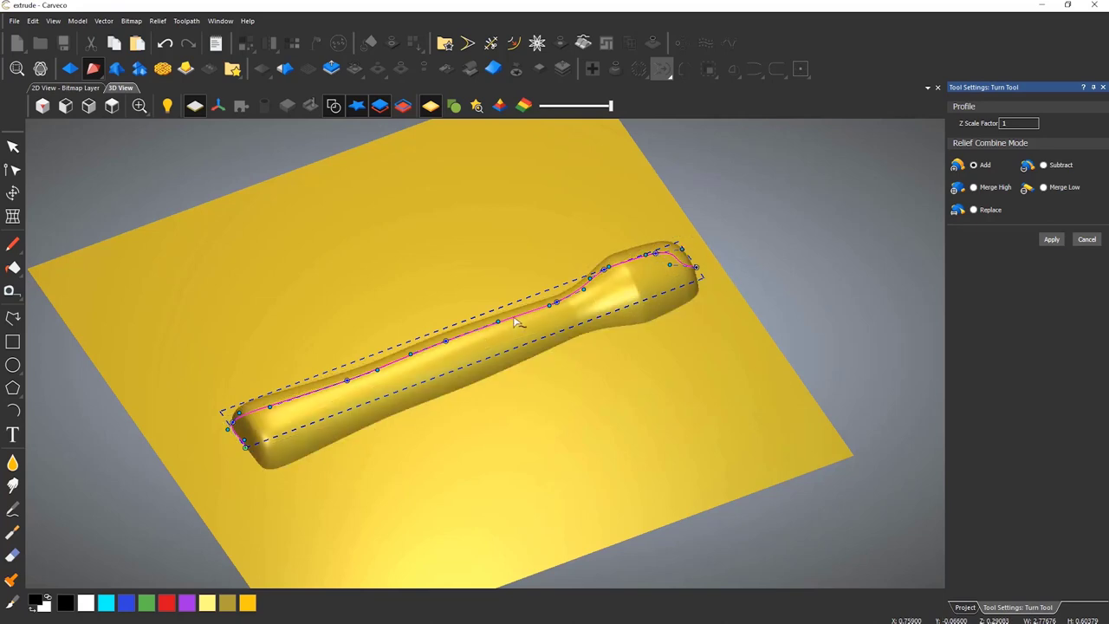
- Insert nodes to form three narrow grooves along the shaft of the turn profile and apply the relief with Z scale factor 1
left_click_drag(516, 320, 525, 317)
key("i")
left_click_drag(346, 380, 349, 388)
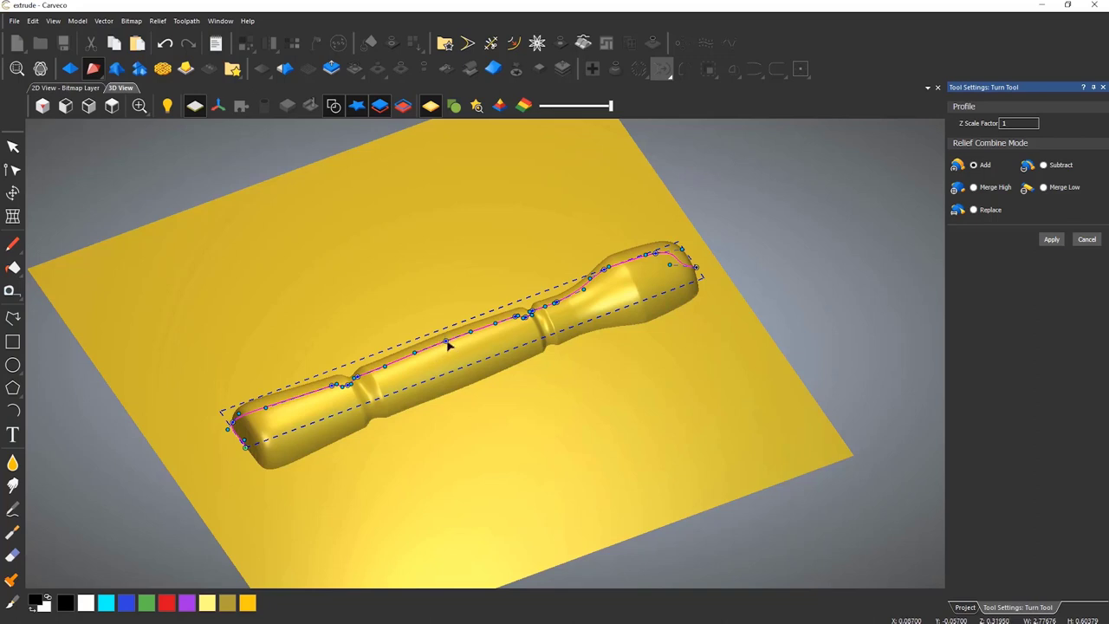
key("i")
left_click_drag(447, 342, 449, 346)
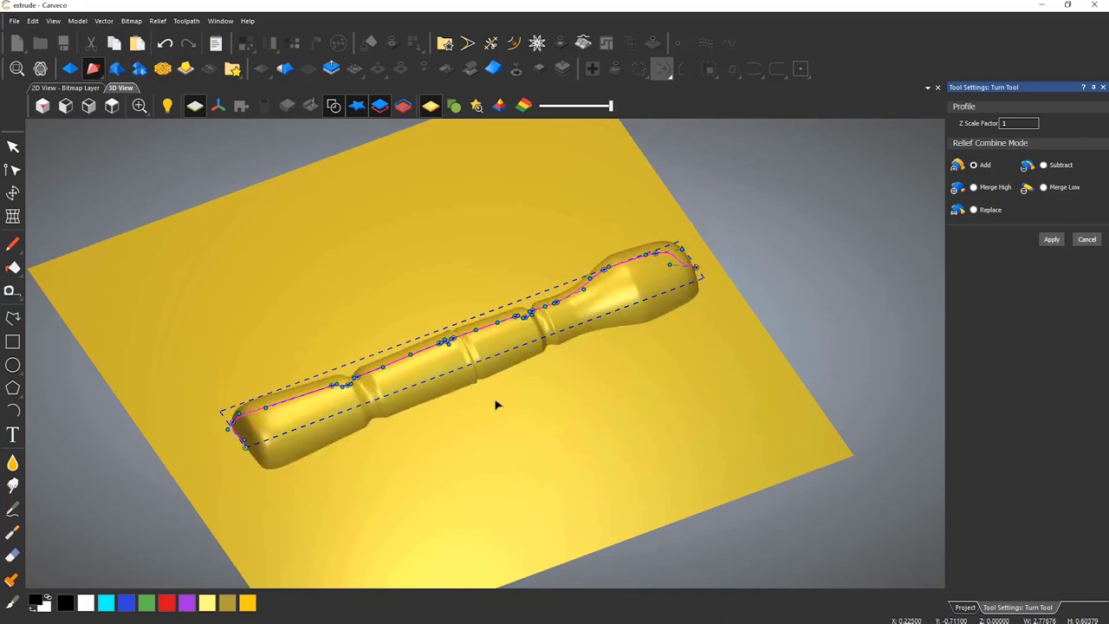
left_click(1053, 240)
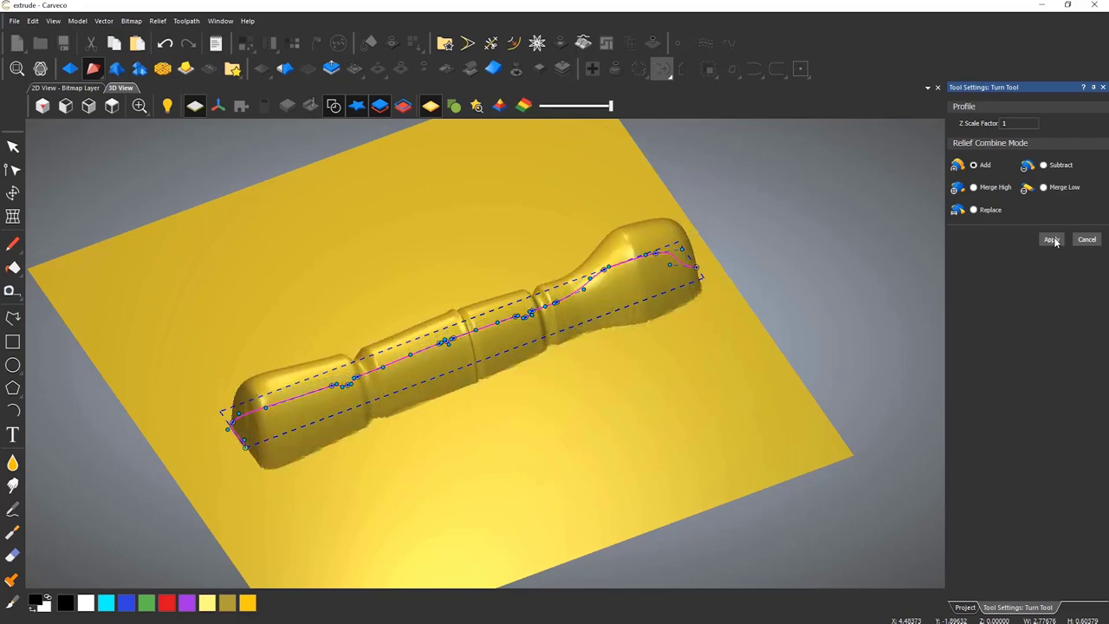
left_click(1086, 241)
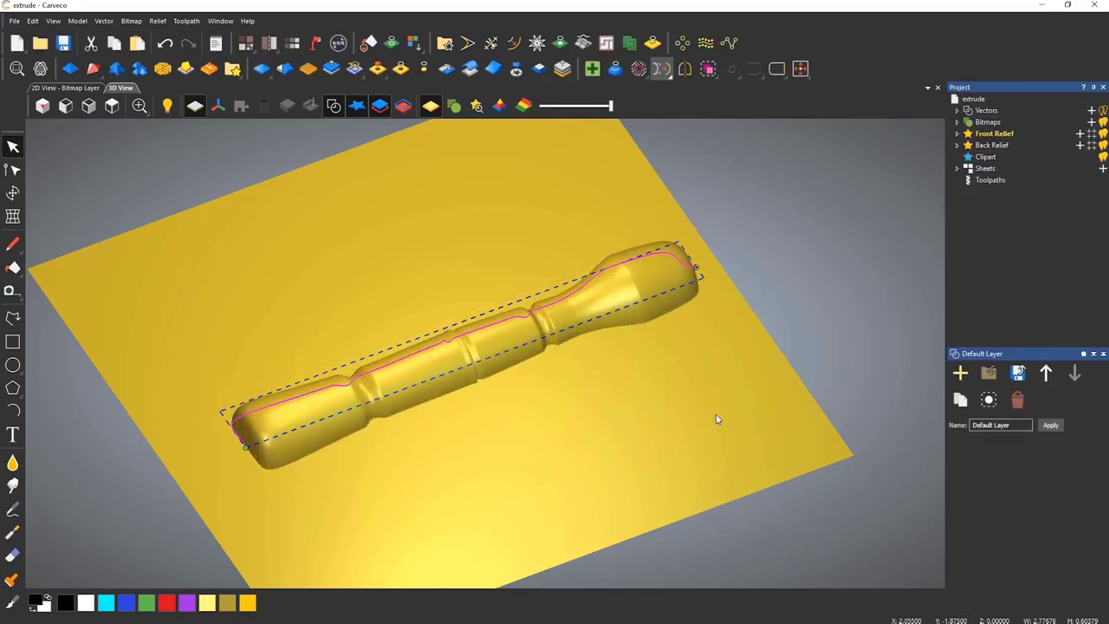